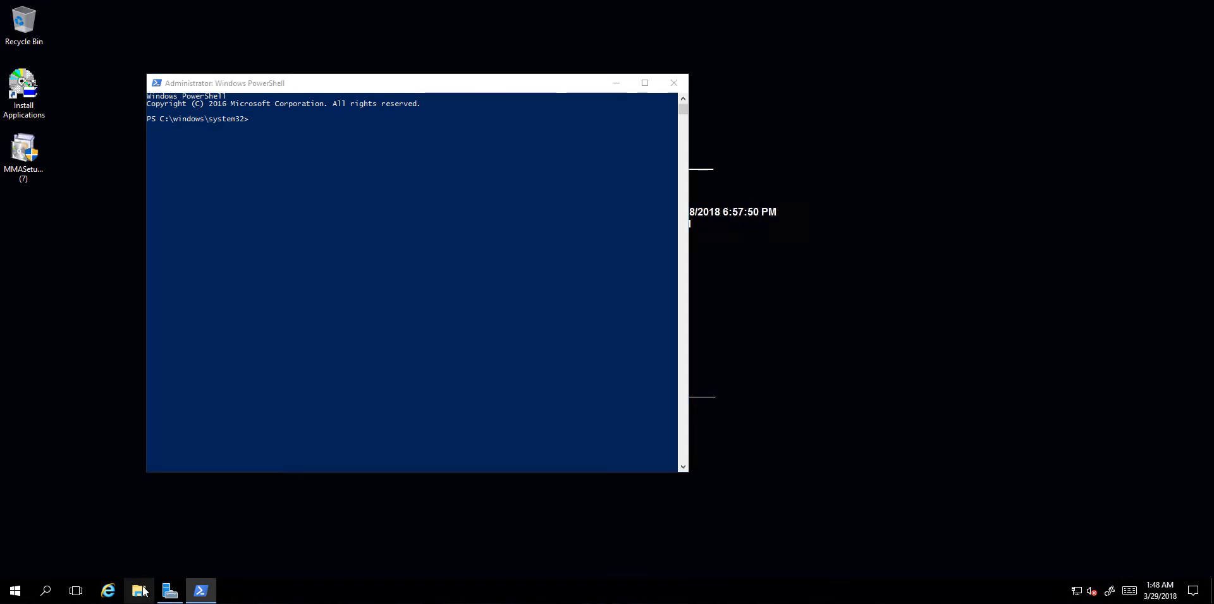
# Step: Create a new folder named OMS at the root of the C: drive
pyautogui.click(314, 261)
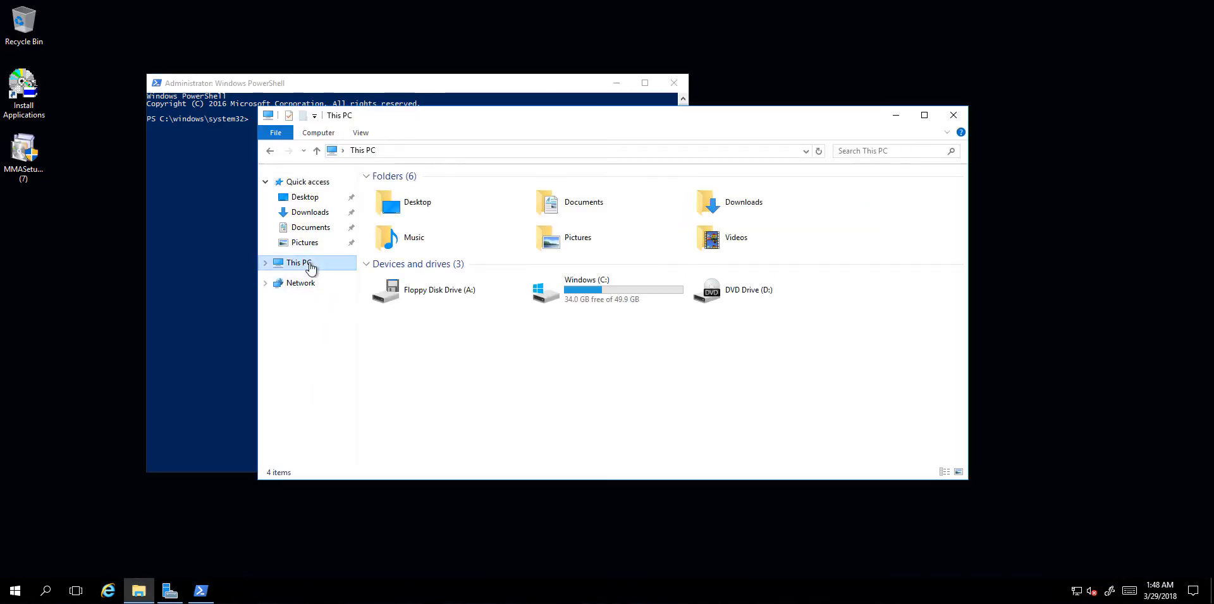
pyautogui.doubleClick(575, 290)
pyautogui.hotkey('ctrl', 'shift', 'n')
pyautogui.write('OMS')
pyautogui.press('Return')
pyautogui.press('Return')
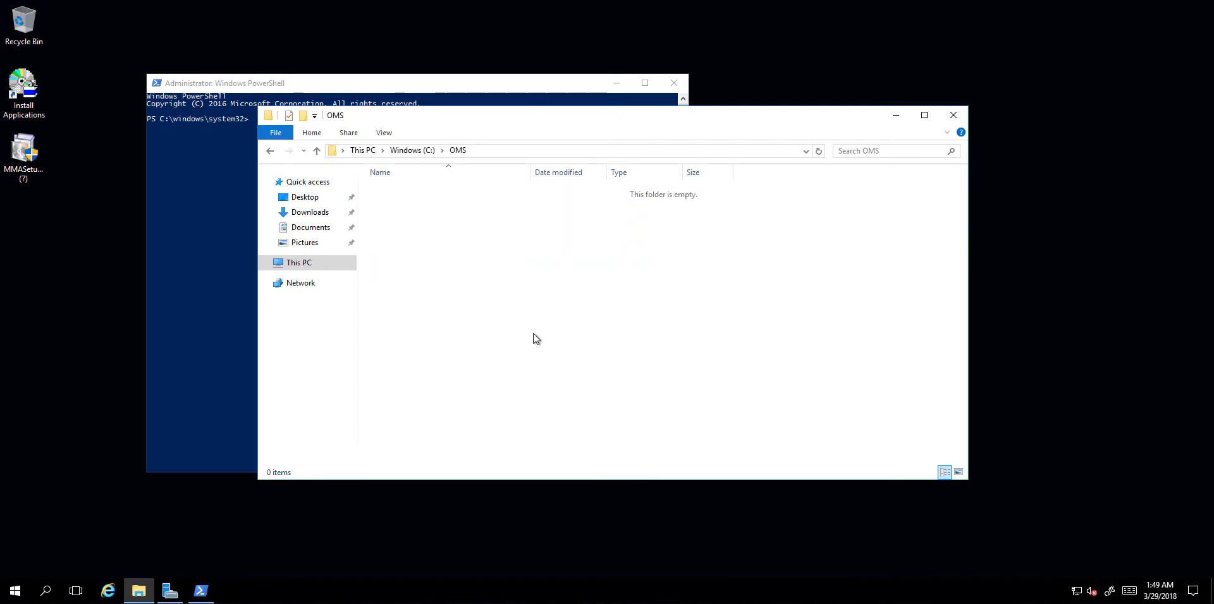
# Step: Run Add-ADAssessmentTask in PowerShell with the working directory set to "C:\OMS"
pyautogui.click(381, 87)
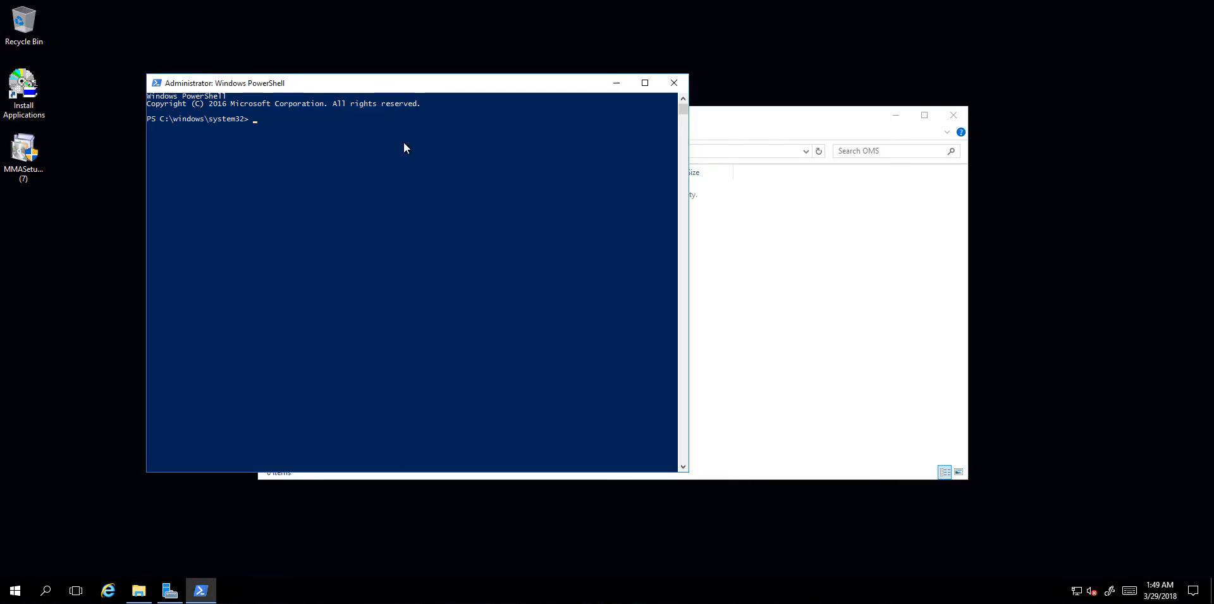
pyautogui.write('Add-ADAssess')
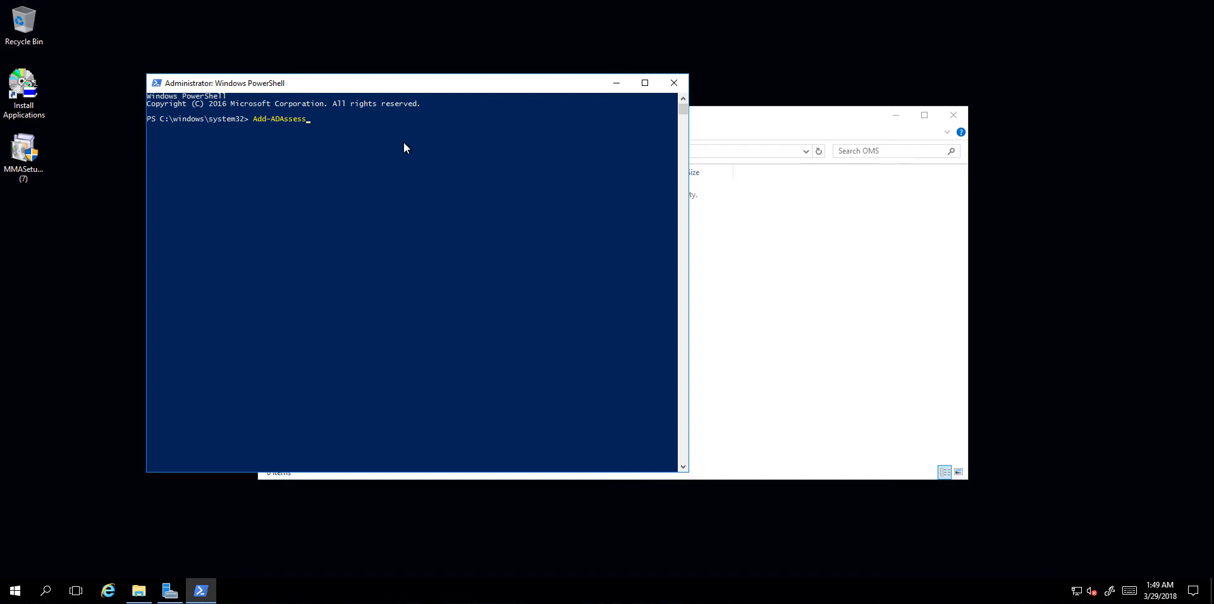
pyautogui.press('Tab')
pyautogui.press('Tab')
pyautogui.write('"C:\\OMS"')
pyautogui.press('Return')
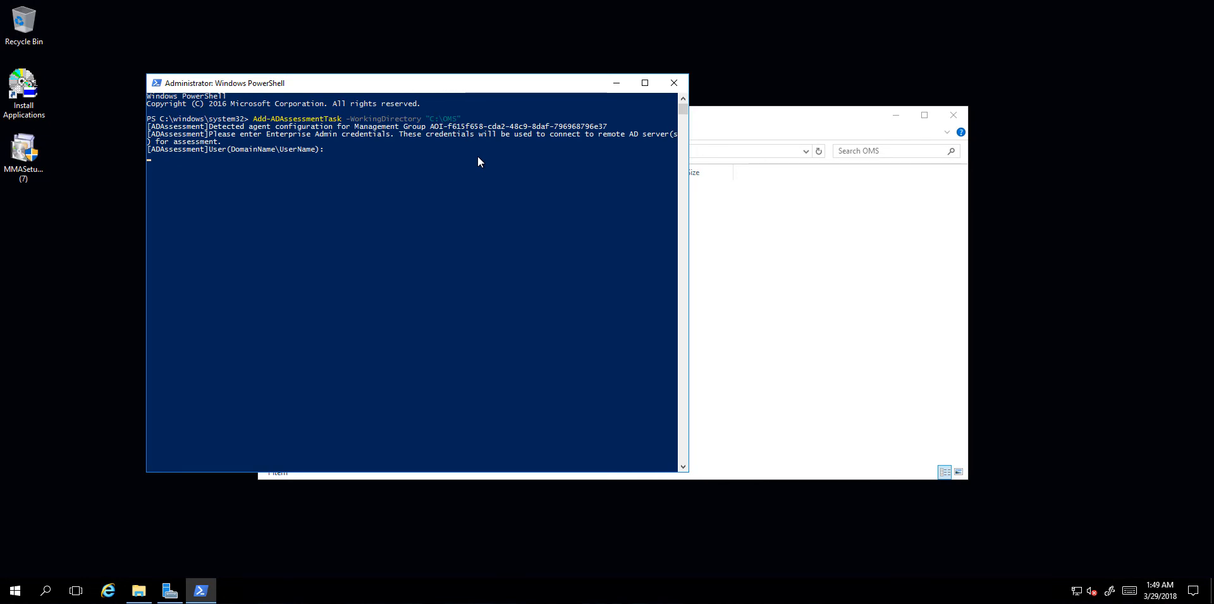
# Step: Enter the Enterprise Admin domain user name and its password when prompted
pyautogui.write('fourthcoffee\\Administrator')
pyautogui.press('Return')
pyautogui.write('************')
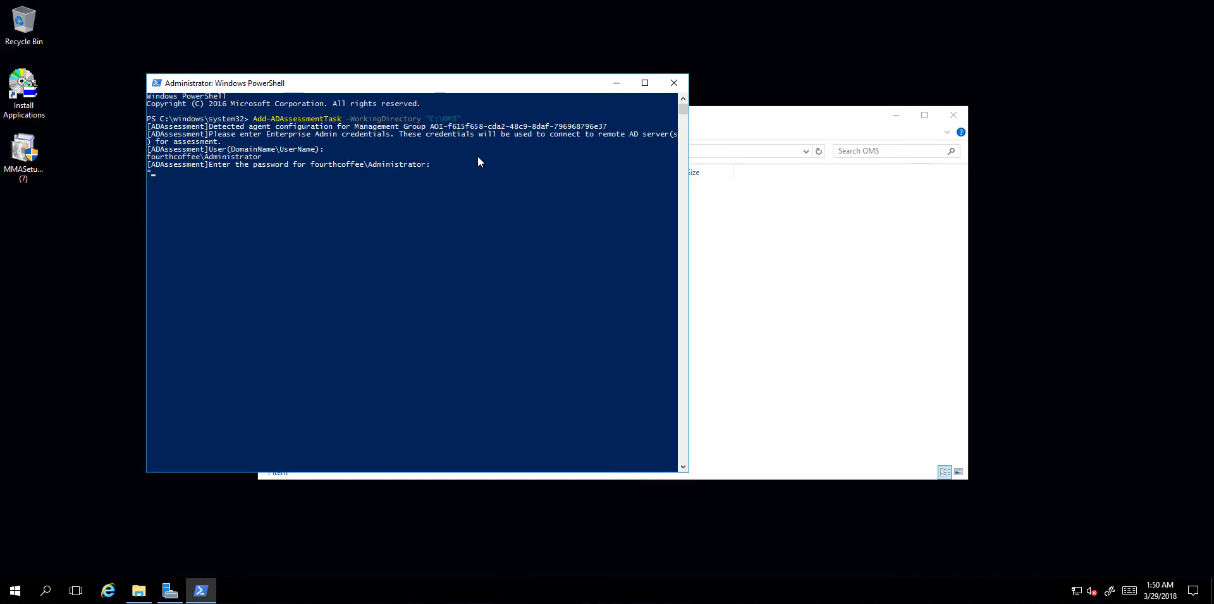
pyautogui.press('Return')
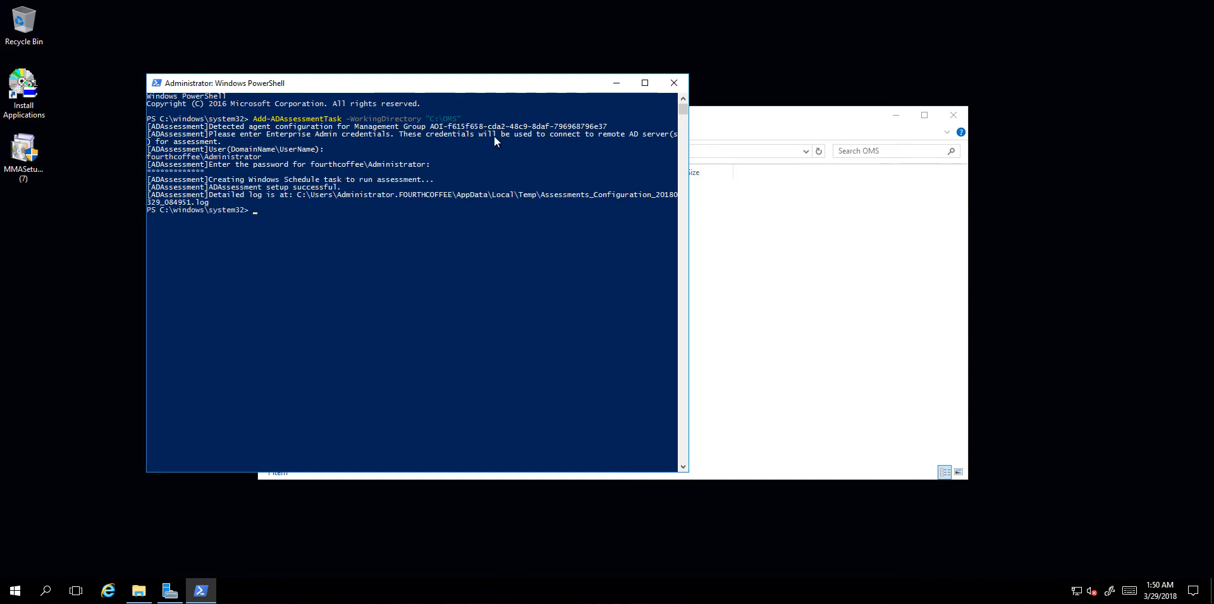
# Step: Close PowerShell and launch Task Scheduler from the Start search
pyautogui.click(675, 84)
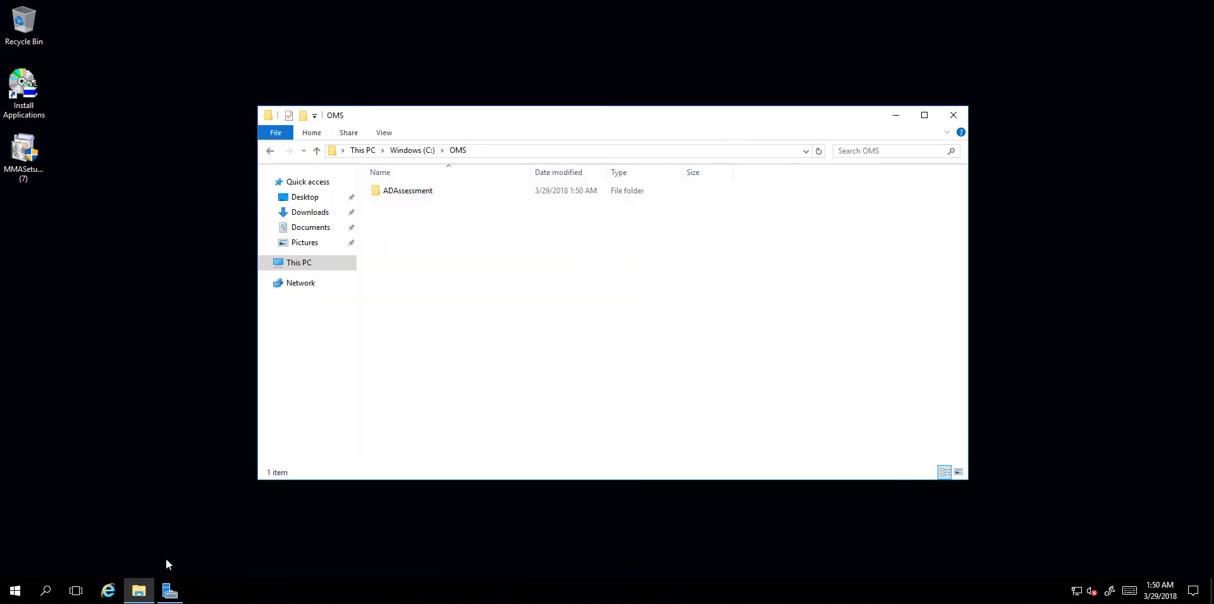
pyautogui.click(15, 591)
pyautogui.write('t')
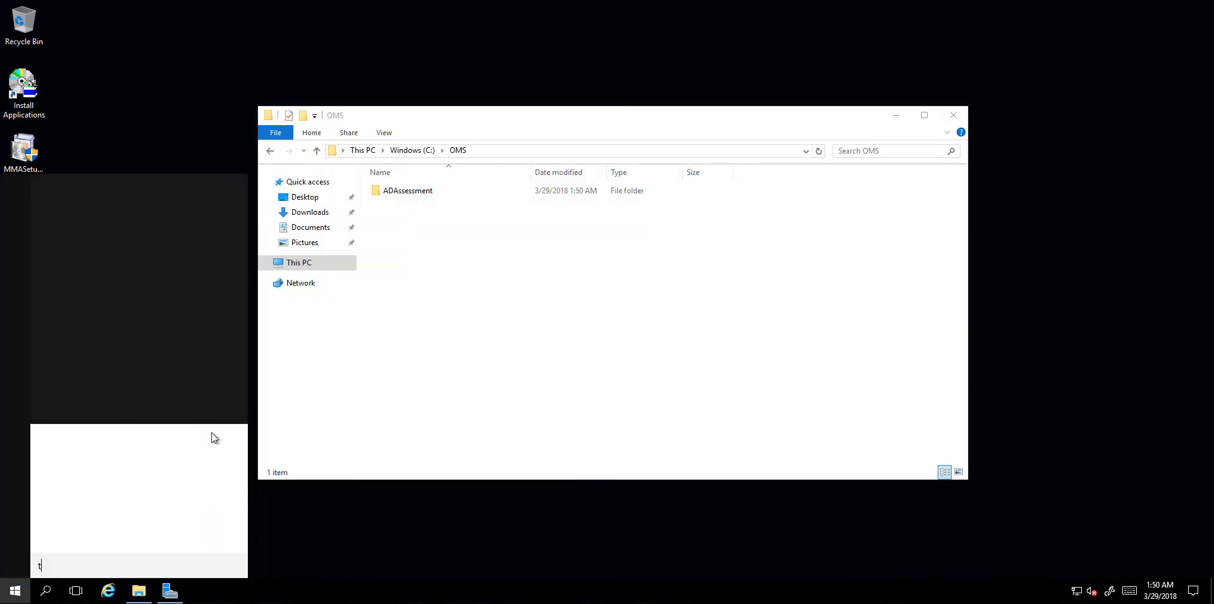
pyautogui.write('ask scheduler')
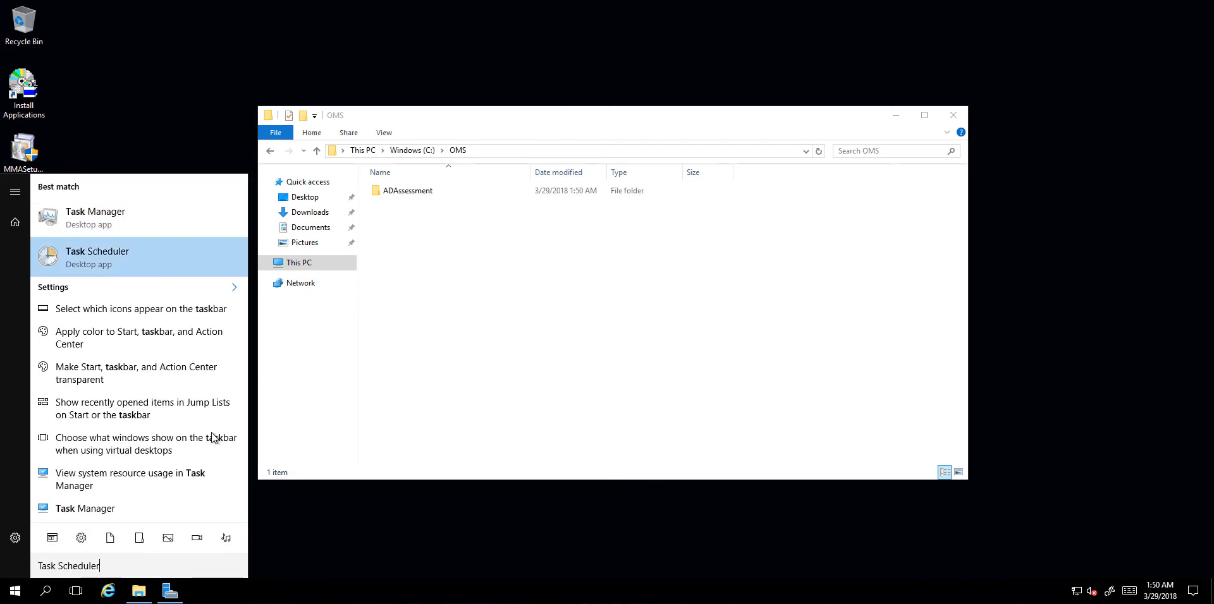
pyautogui.press('Return')
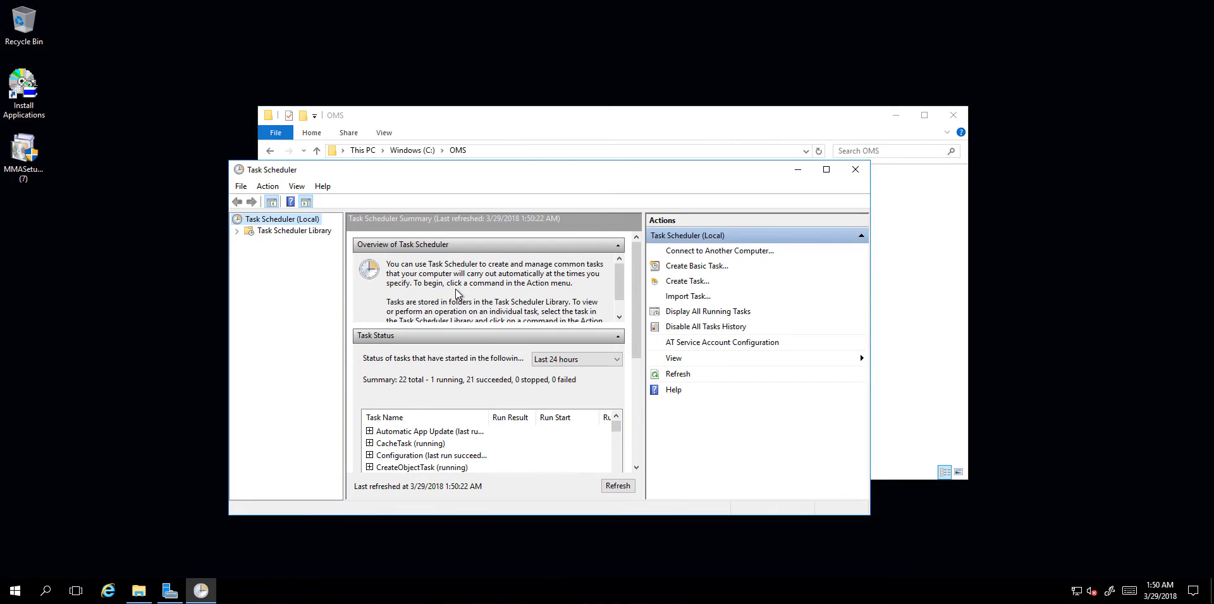
# Step: Navigate the Task Scheduler Library to Microsoft > Operations Management Suite > Assessments > ADAssessment and maximize the window
pyautogui.click(237, 231)
pyautogui.click(248, 243)
pyautogui.click(261, 253)
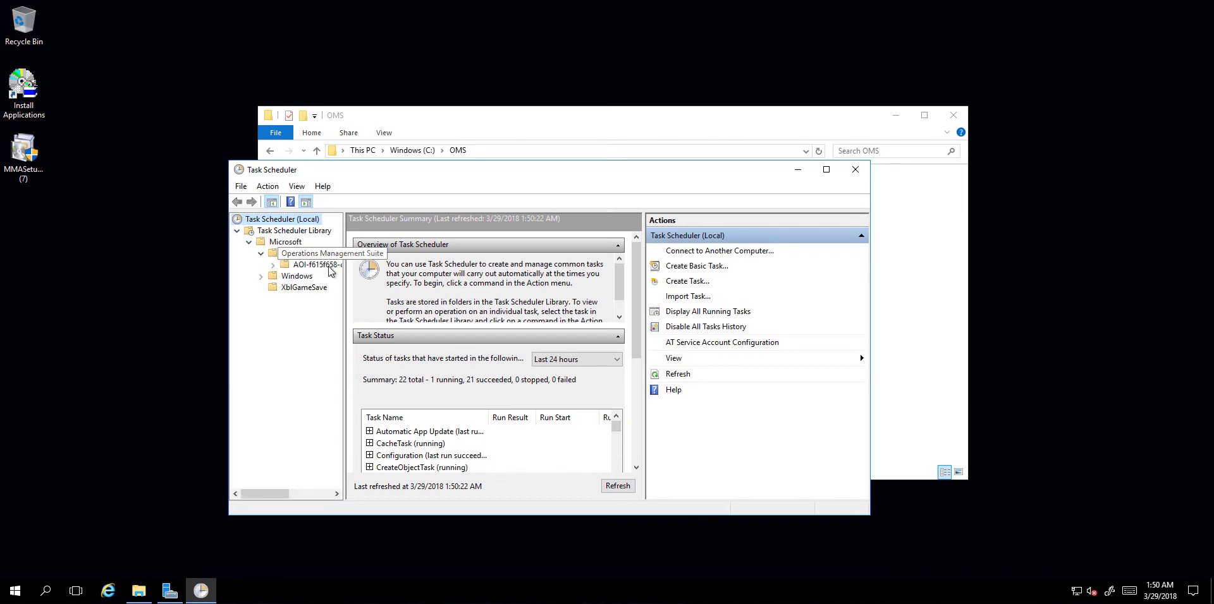
pyautogui.moveTo(345, 272); pyautogui.dragTo(414, 271)
pyautogui.click(274, 266)
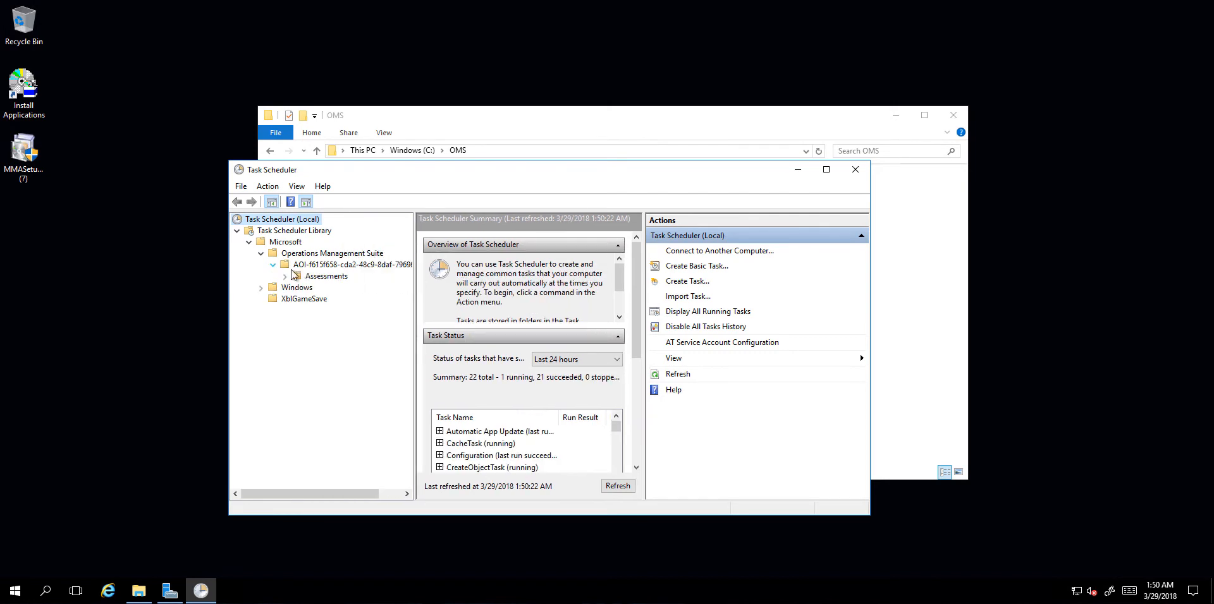
pyautogui.click(284, 276)
pyautogui.click(309, 288)
pyautogui.click(826, 169)
# Step: Edit the ADAssessment task's weekly trigger to recur on Monday instead of Thursday
pyautogui.rightClick(340, 75)
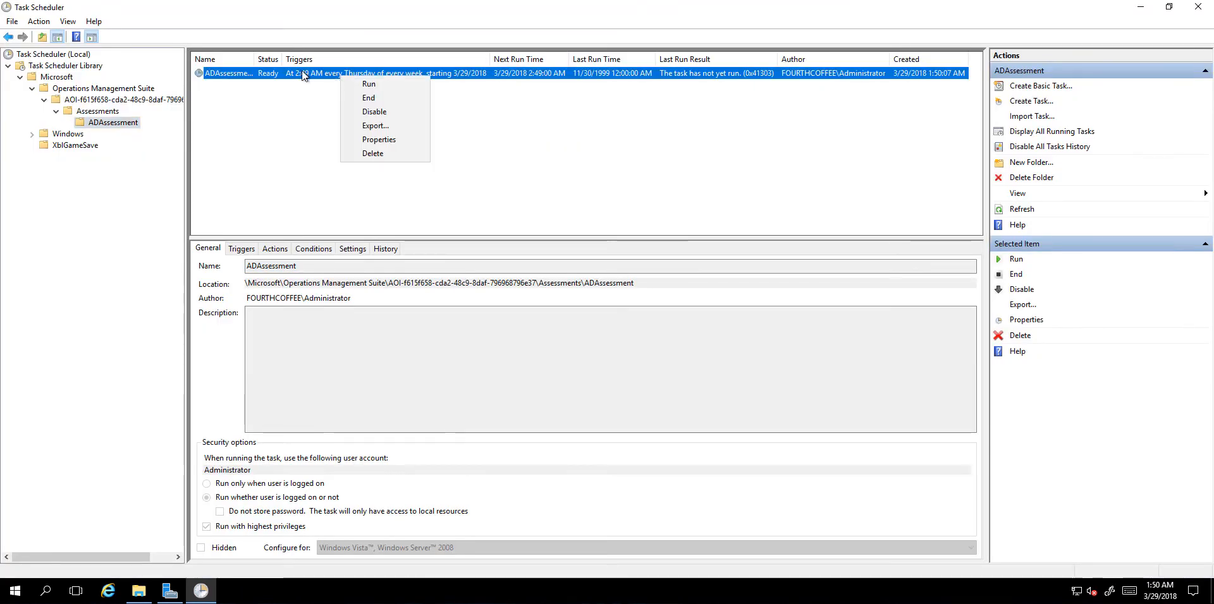
pyautogui.click(366, 139)
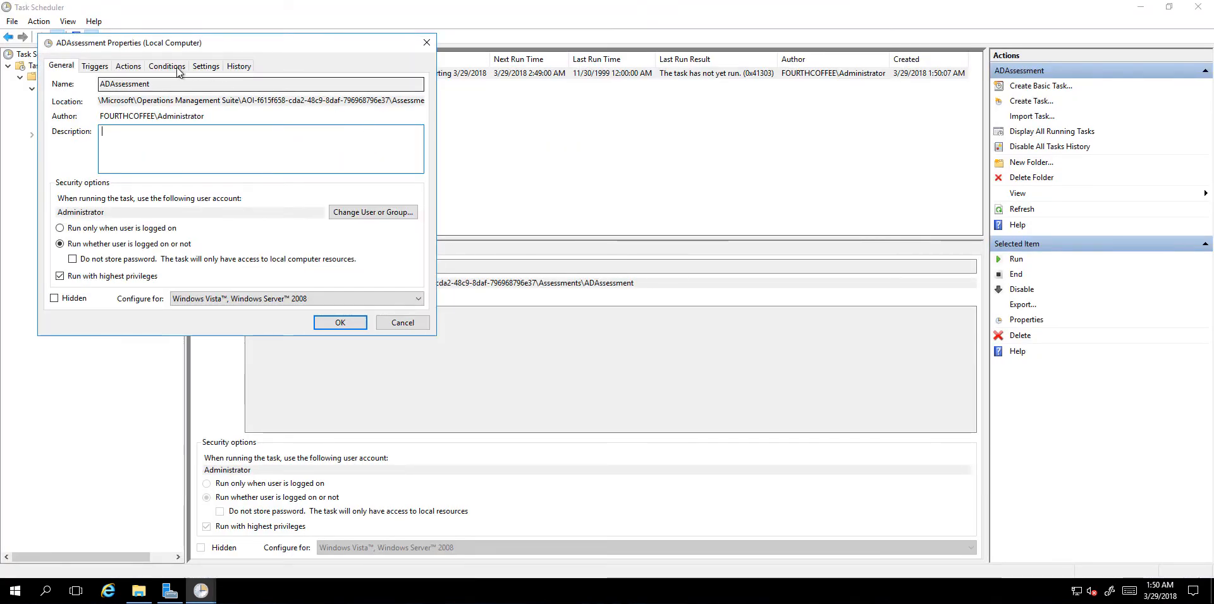
pyautogui.click(95, 66)
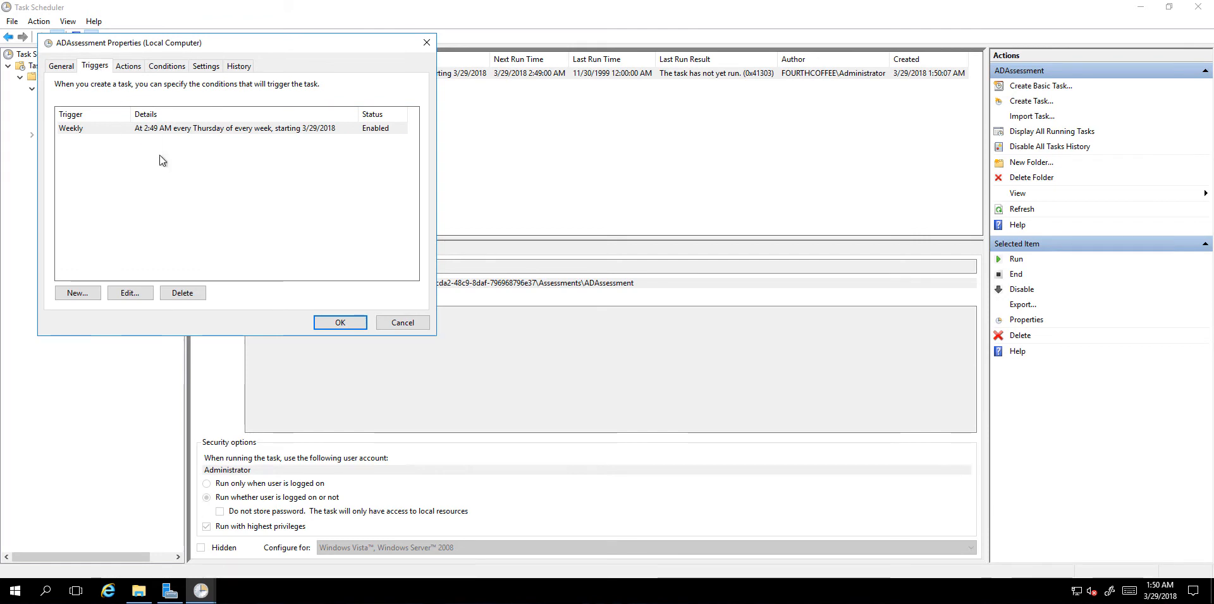
pyautogui.click(158, 127)
pyautogui.click(130, 293)
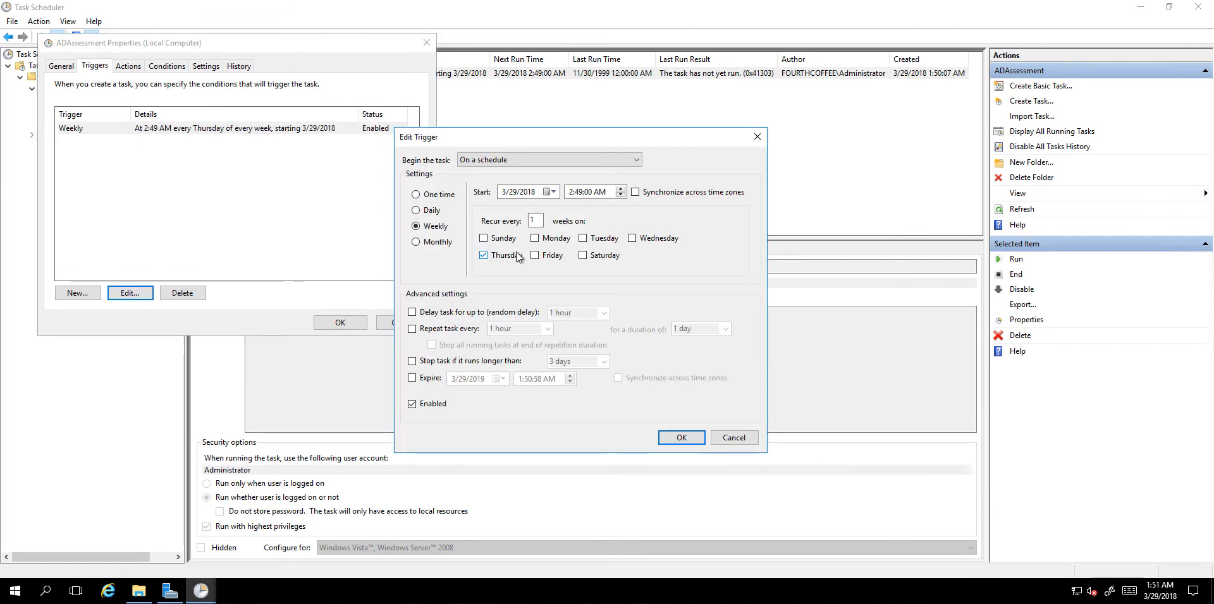
pyautogui.click(534, 239)
pyautogui.click(509, 255)
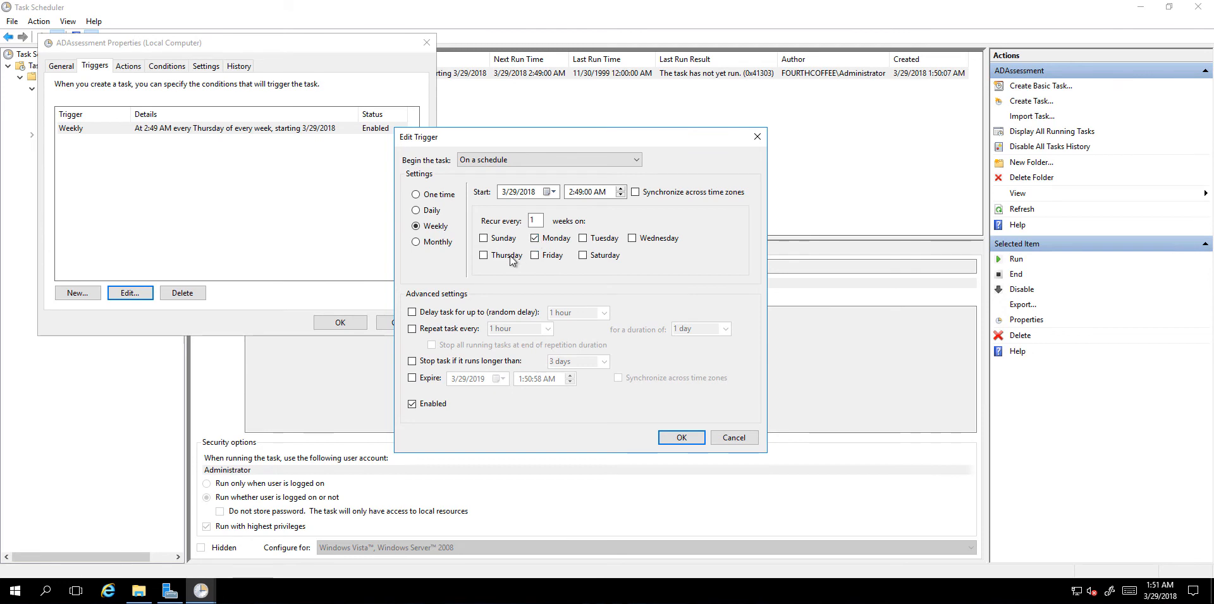
pyautogui.click(678, 440)
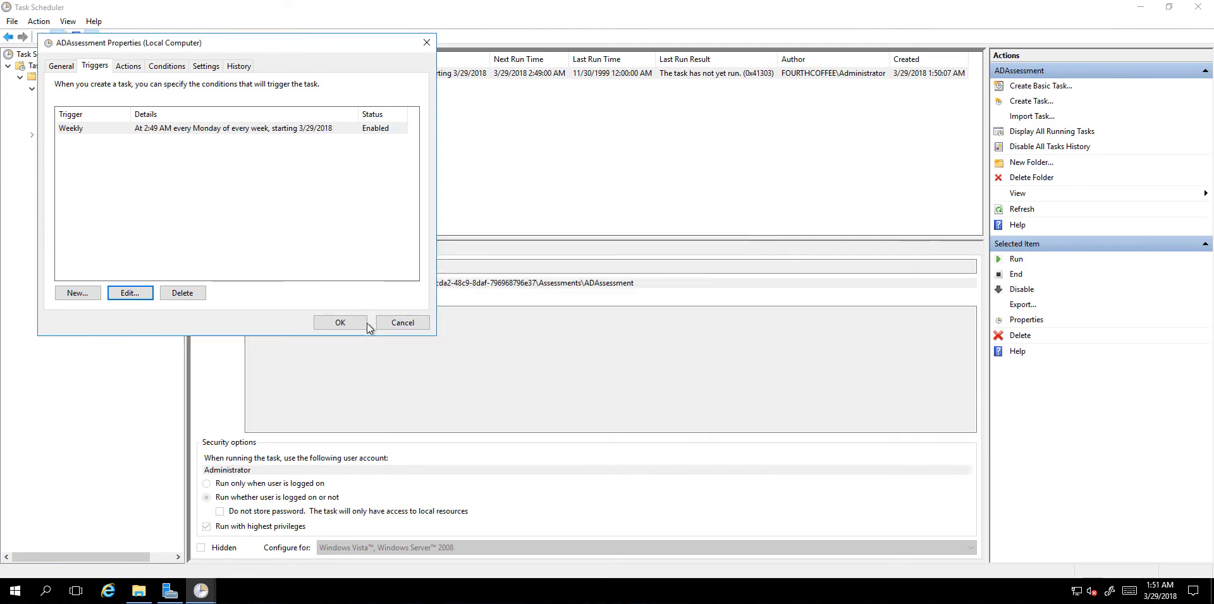
# Step: Save the task properties, supplying the run-as account's domain user name and password
pyautogui.click(345, 323)
pyautogui.write('•••••••••••••')
pyautogui.click(680, 298)
pyautogui.click(680, 298)
pyautogui.click(595, 299)
pyautogui.write('Fourthcoffee\\')
pyautogui.click(635, 353)
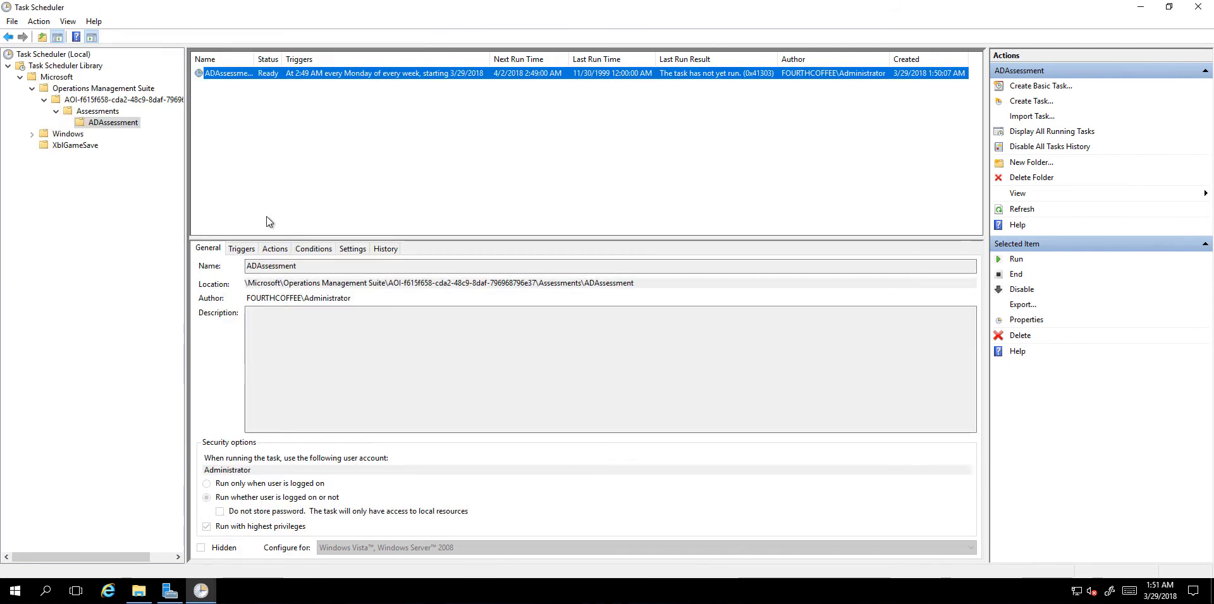
# Step: Run the ADAssessment task immediately
pyautogui.rightClick(284, 73)
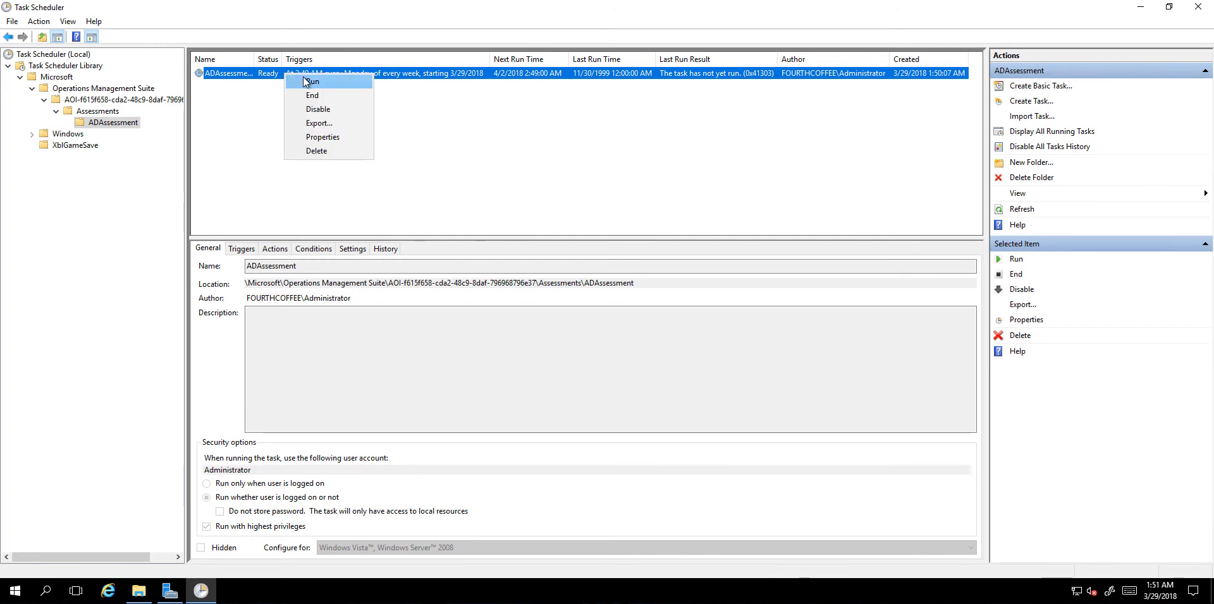
pyautogui.click(303, 80)
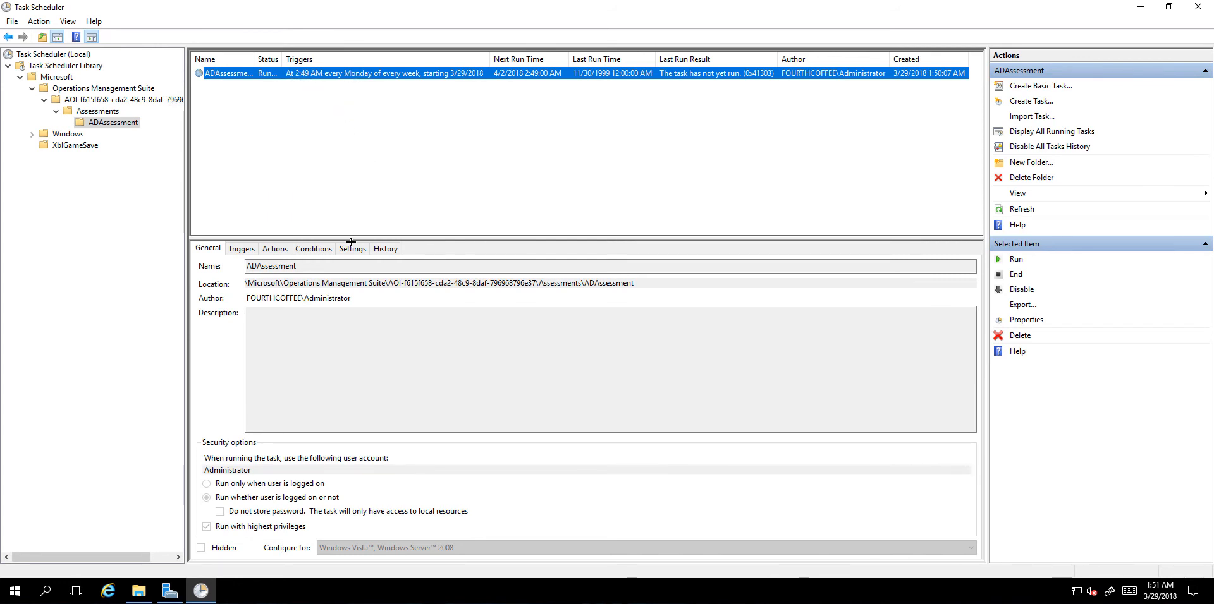
# Step: Open the C:\OMS\ADAssessment\880851 output folder and browse its DataModel subfolder
pyautogui.click(138, 590)
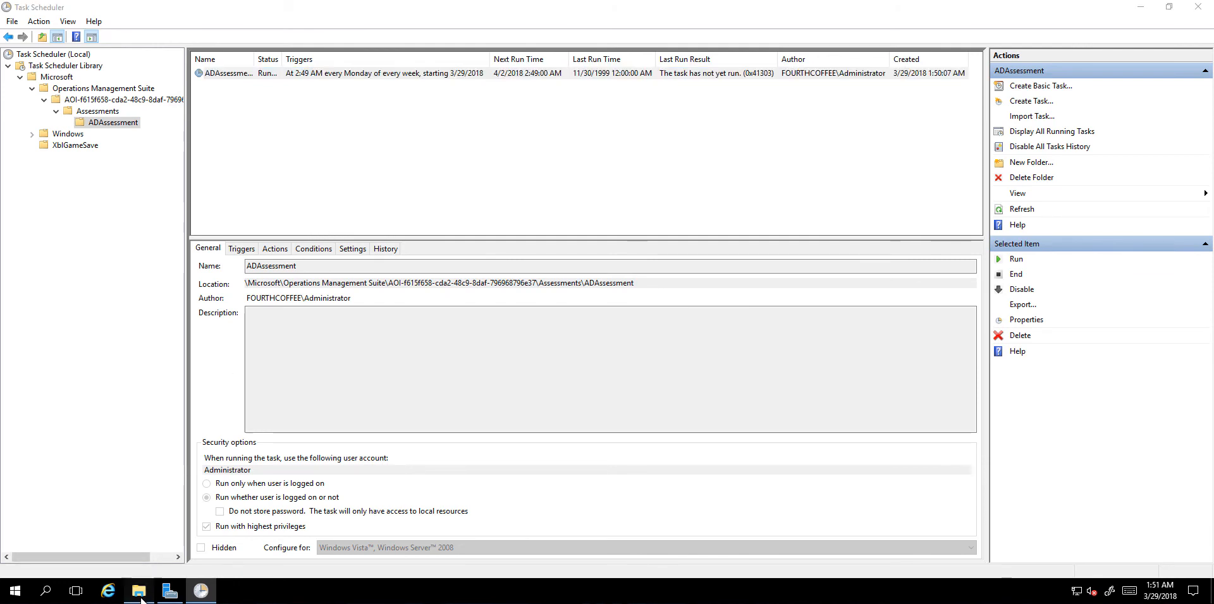
pyautogui.doubleClick(431, 195)
pyautogui.click(427, 192)
pyautogui.doubleClick(427, 192)
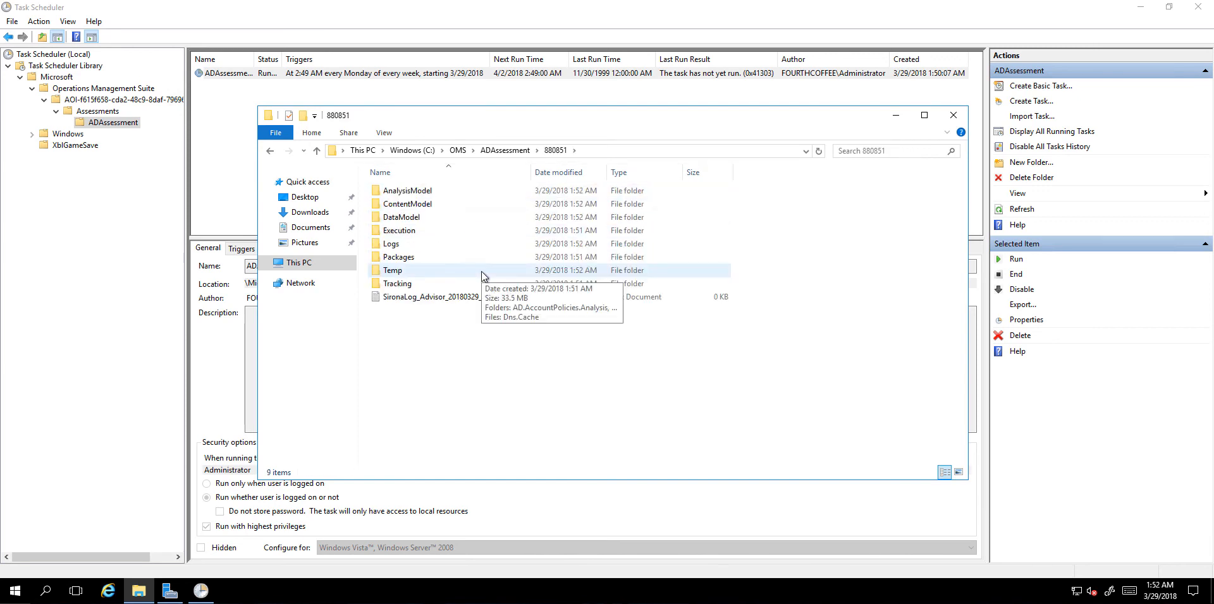
pyautogui.doubleClick(446, 218)
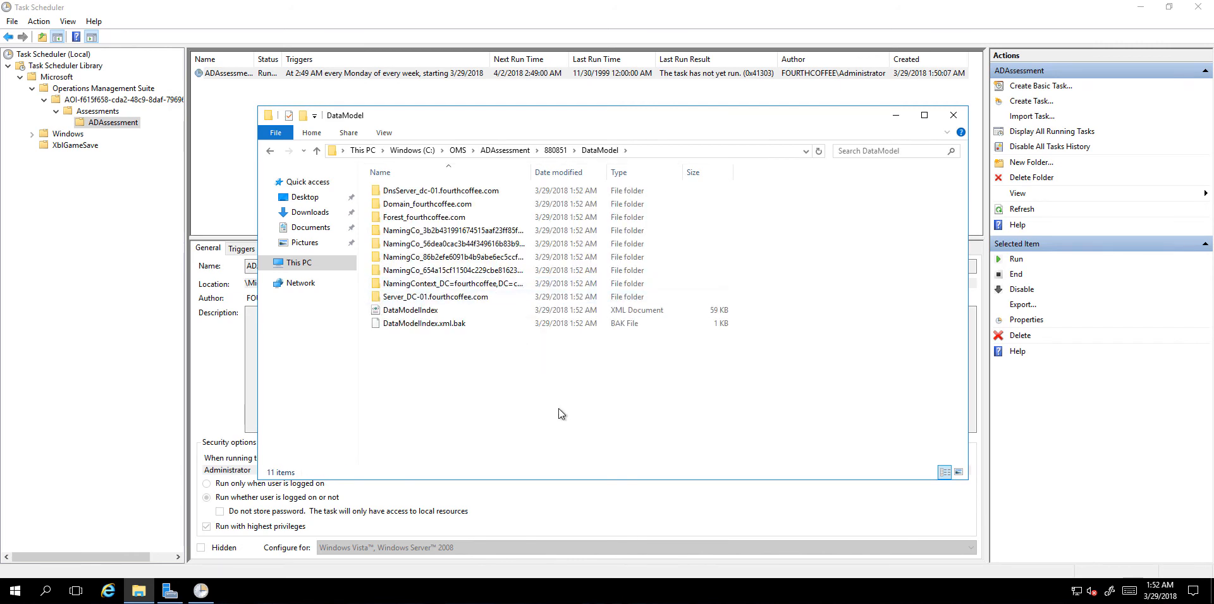
pyautogui.hotkey('alt', 'Left')
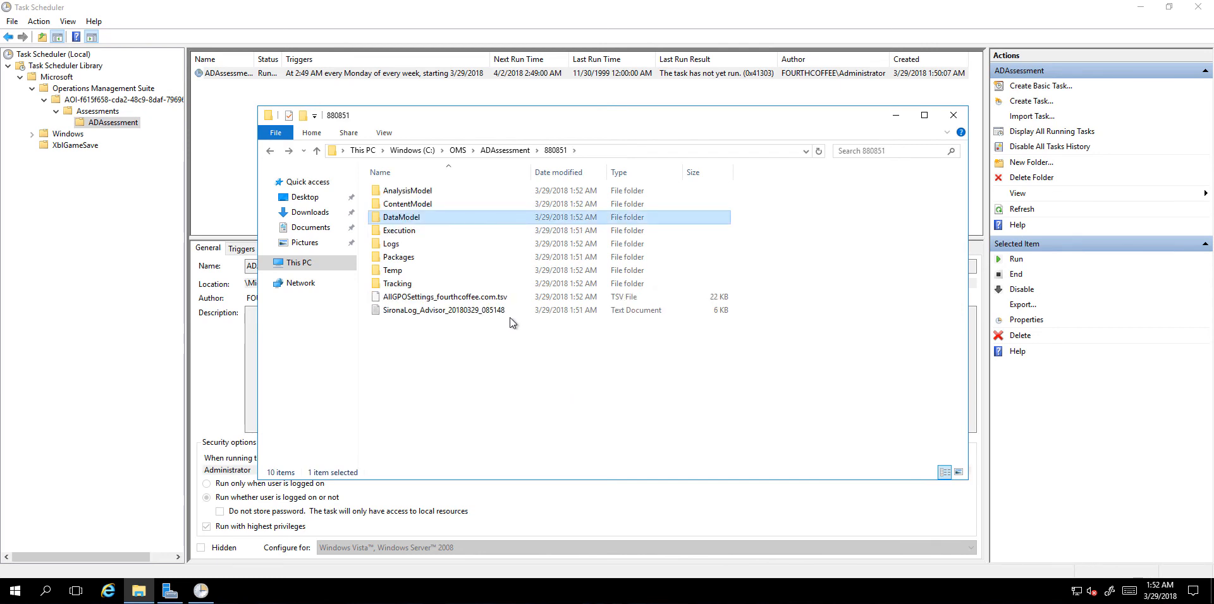
# Step: Open the Logs folder and the DiscoveryTrace log file
pyautogui.click(461, 245)
pyautogui.doubleClick(462, 245)
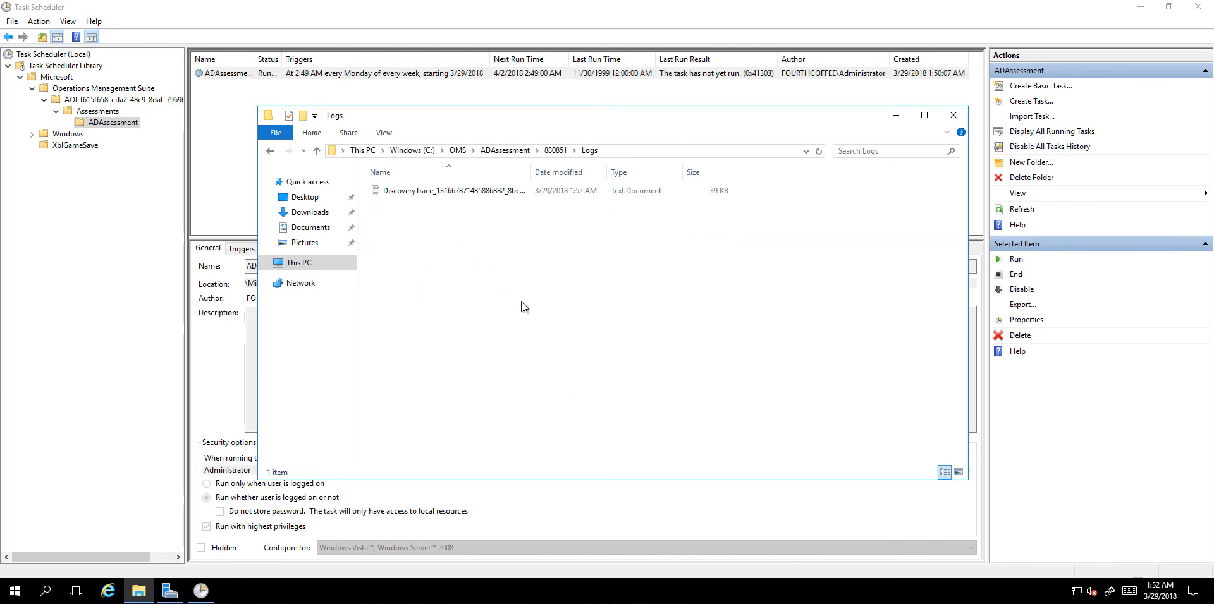
pyautogui.doubleClick(464, 191)
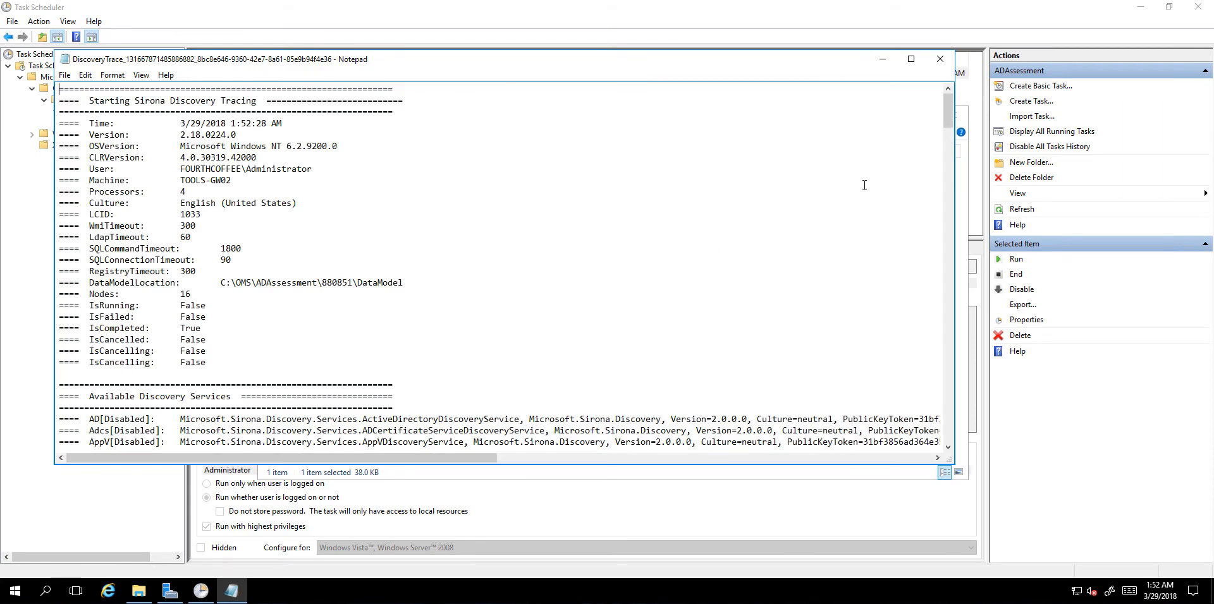
# Step: Review the discovered nodes and their inclusion status in the discovery trace log, then close it
pyautogui.scroll(-5, 693, 213)
pyautogui.scroll(-20, 693, 213)
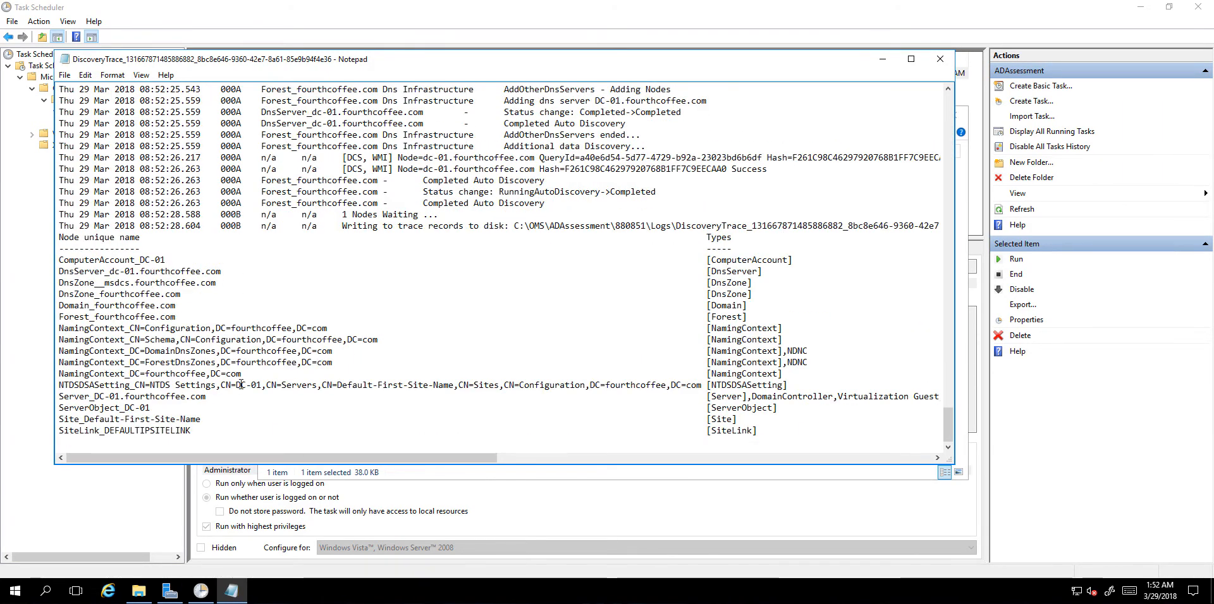
pyautogui.moveTo(280, 457); pyautogui.dragTo(526, 473)
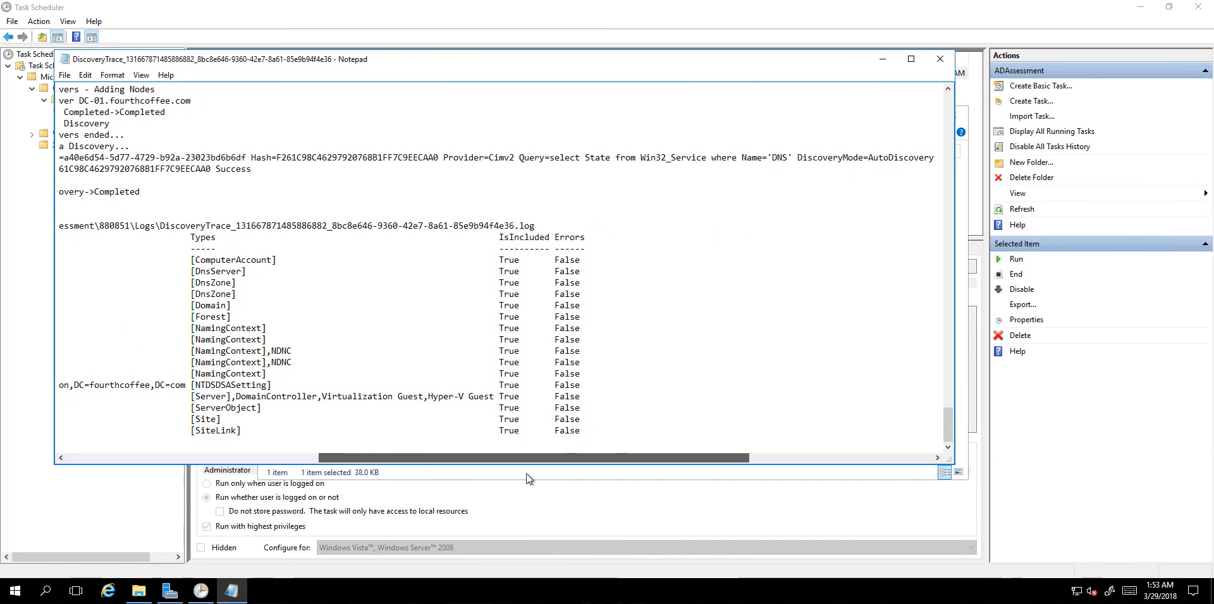
pyautogui.moveTo(538, 271); pyautogui.dragTo(335, 457)
pyautogui.click(597, 354)
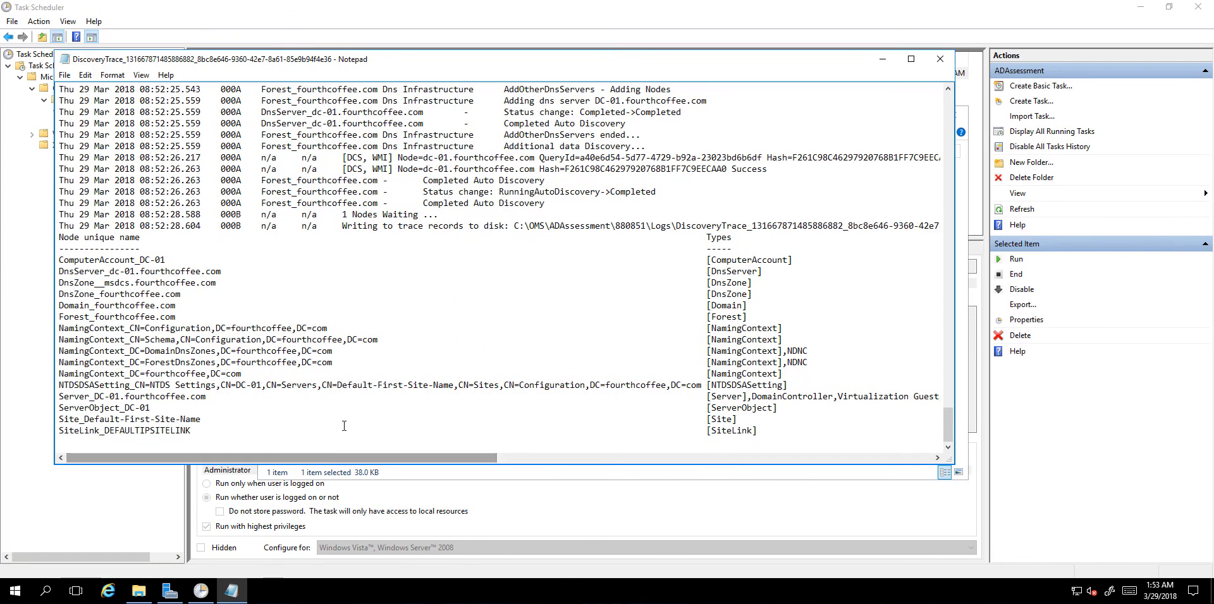
pyautogui.click(940, 59)
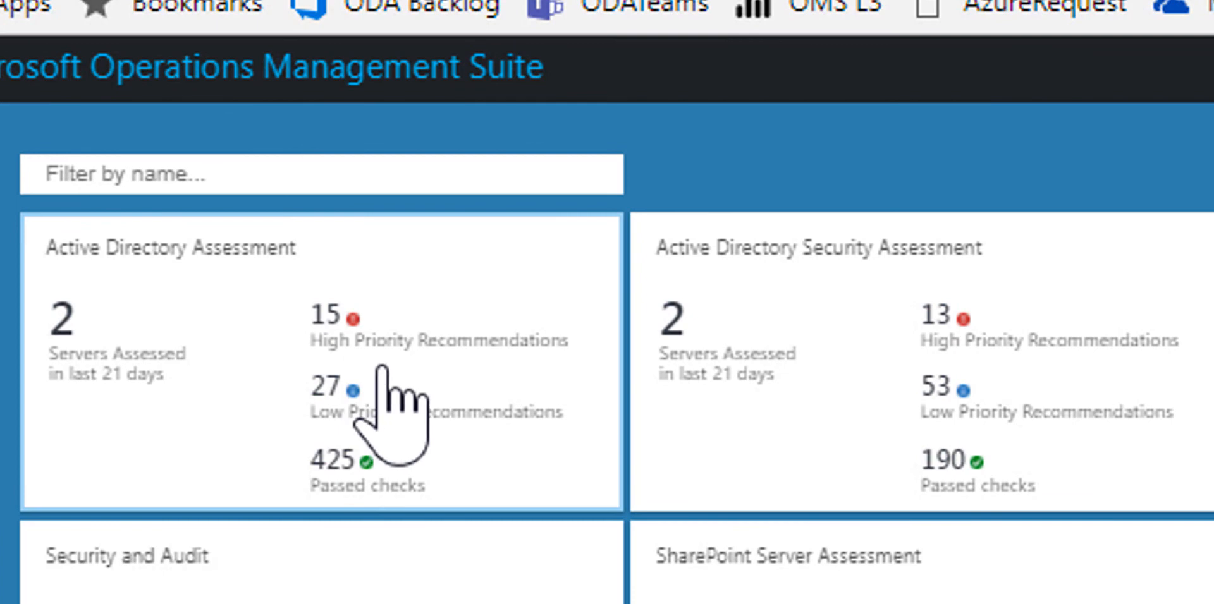
# Step: In the Operations Management Suite portal, open Active Directory Assessment and review the top Security and Compliance recommendation
pyautogui.click(167, 326)
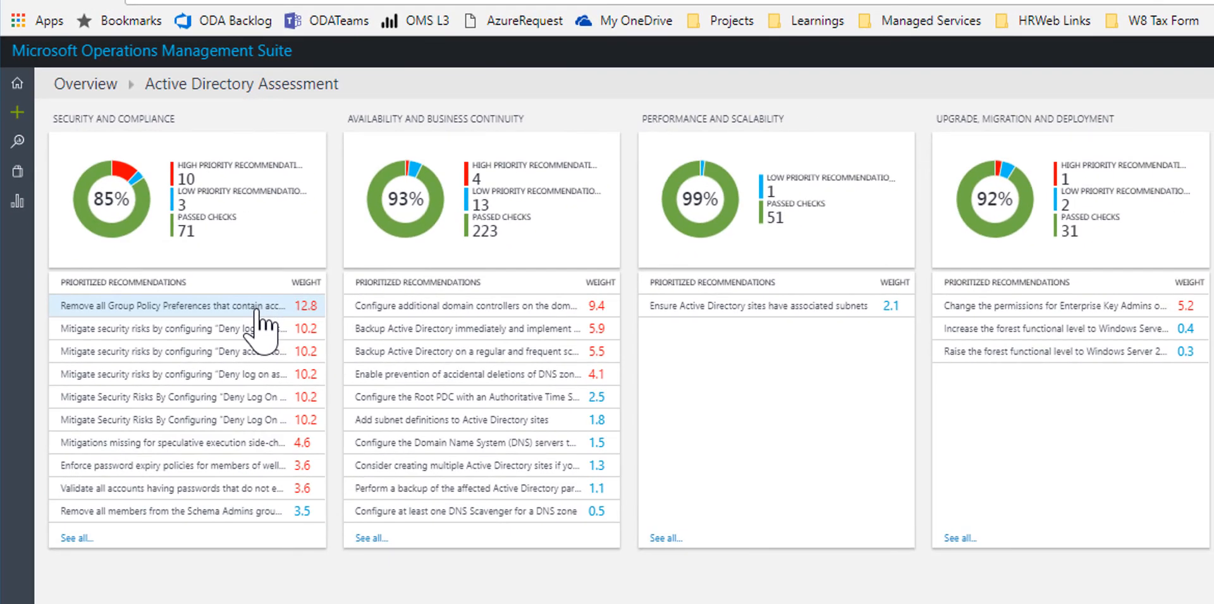
pyautogui.click(256, 308)
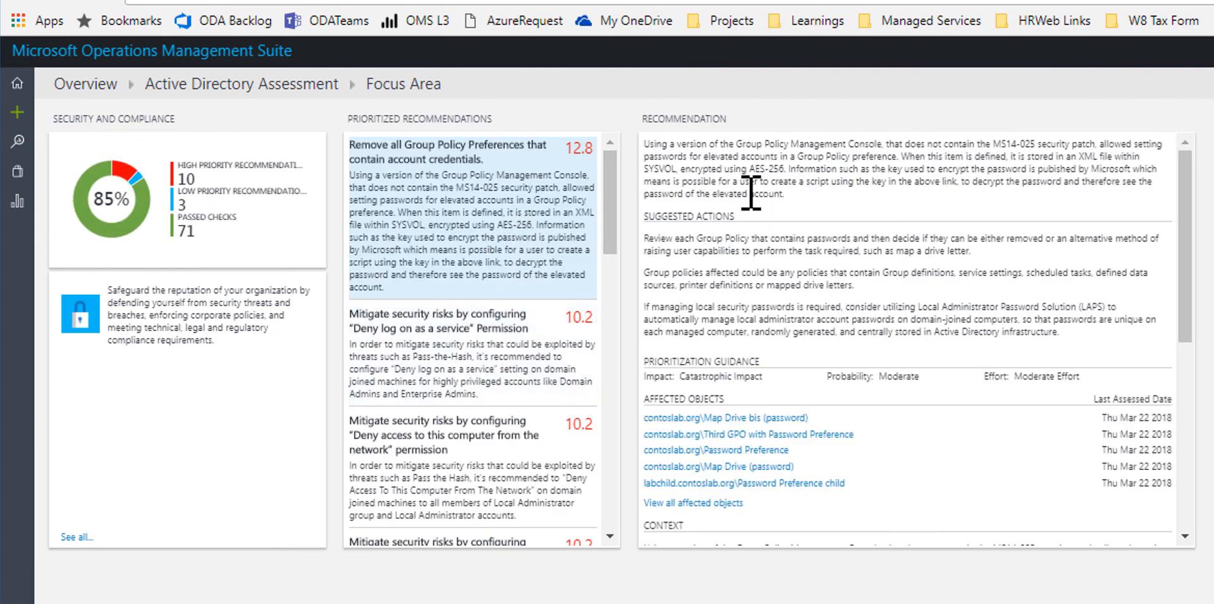
pyautogui.moveTo(828, 534); pyautogui.dragTo(669, 399)
pyautogui.click(802, 367)
pyautogui.moveTo(681, 381); pyautogui.dragTo(761, 381)
pyautogui.click(772, 382)
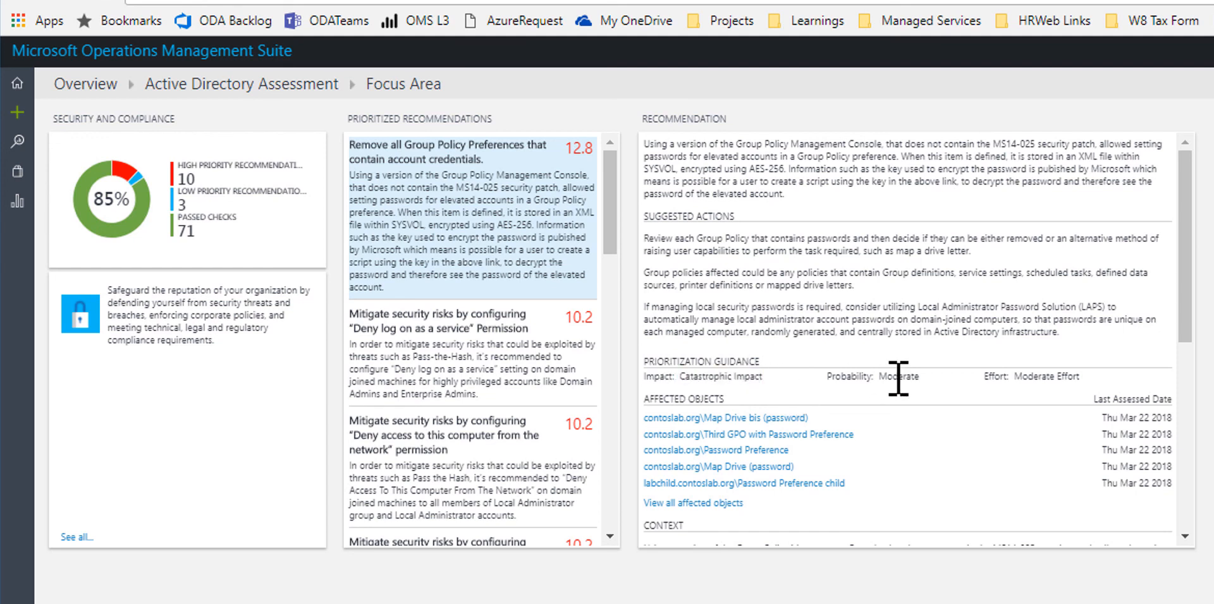